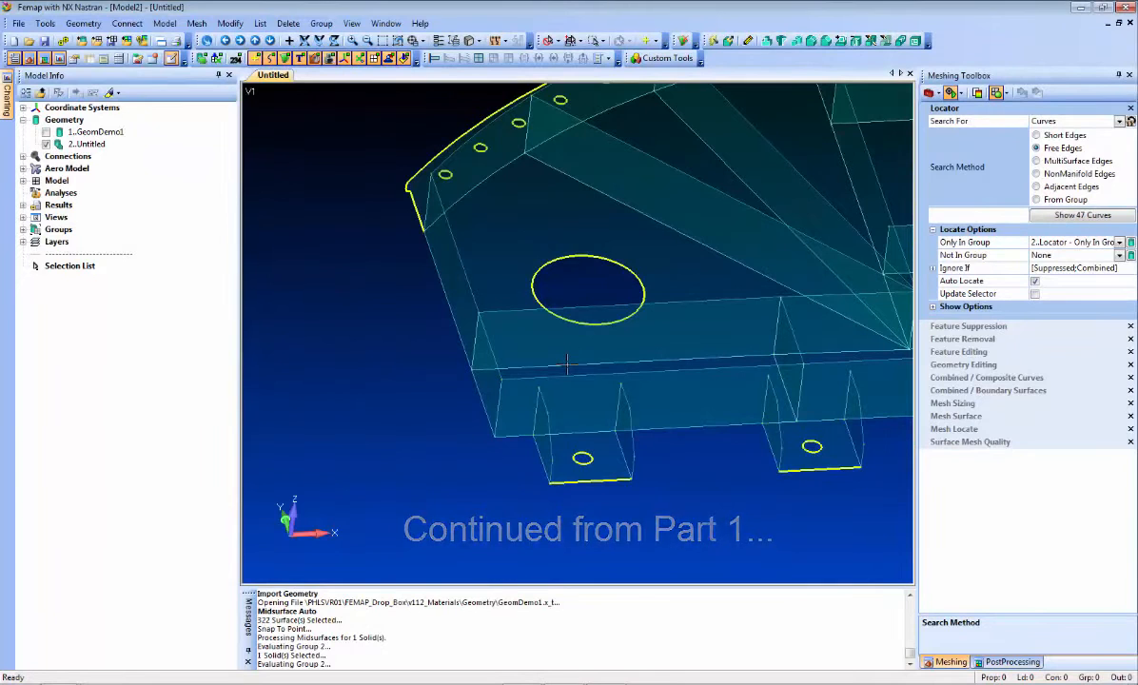
Compare the two-hole flange midsurfaces with the original GeomDemo1 solid by briefly displaying the solid
middle_click_drag(619, 285, 664, 433)
middle_click_drag(664, 433, 582, 450)
middle_click_drag(456, 388, 826, 290, "ctrl")
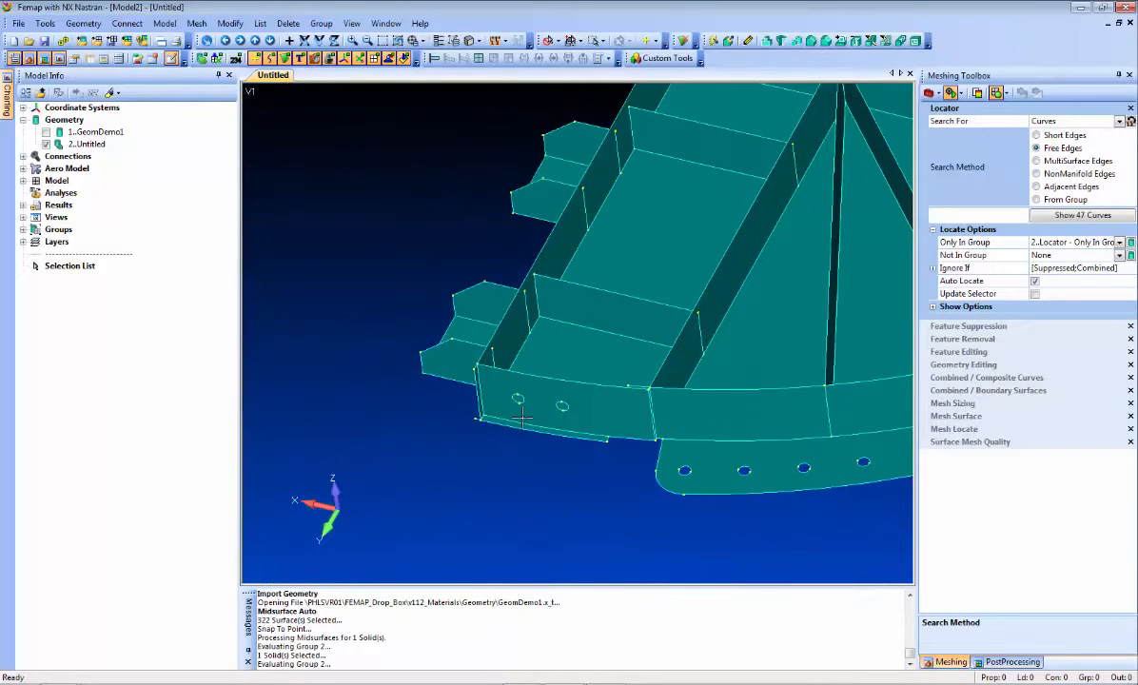
middle_click_drag(551, 341, 556, 315, "ctrl")
scroll(558, 395, "up", 3)
scroll(557, 394, "up", 4)
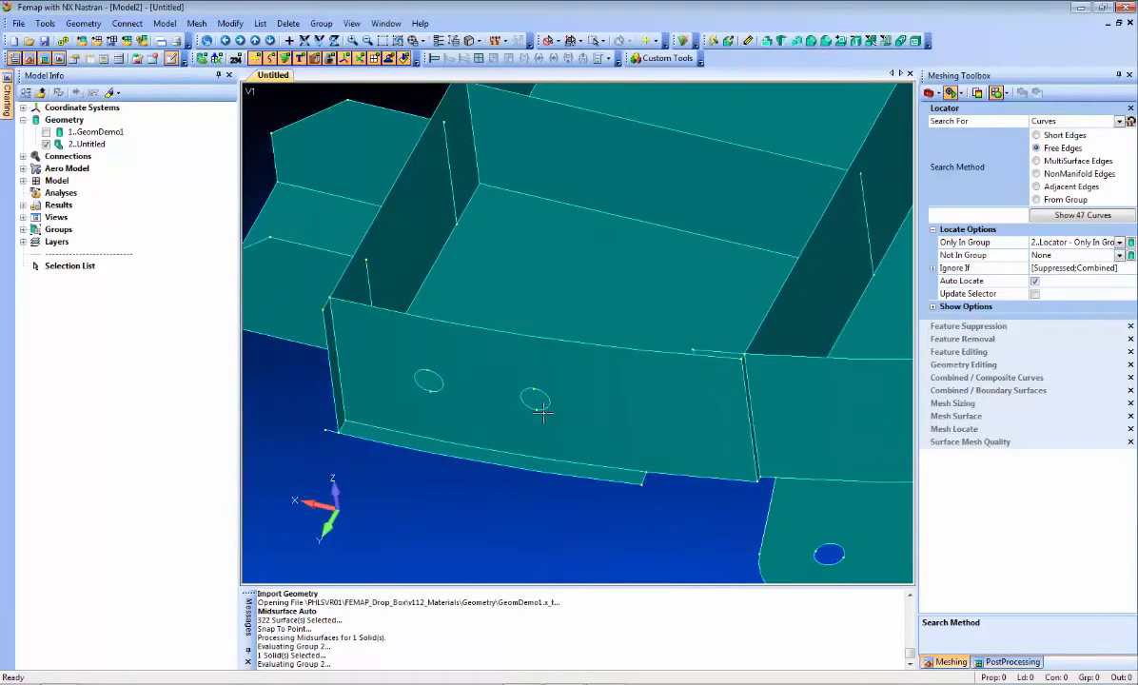
left_click(46, 133)
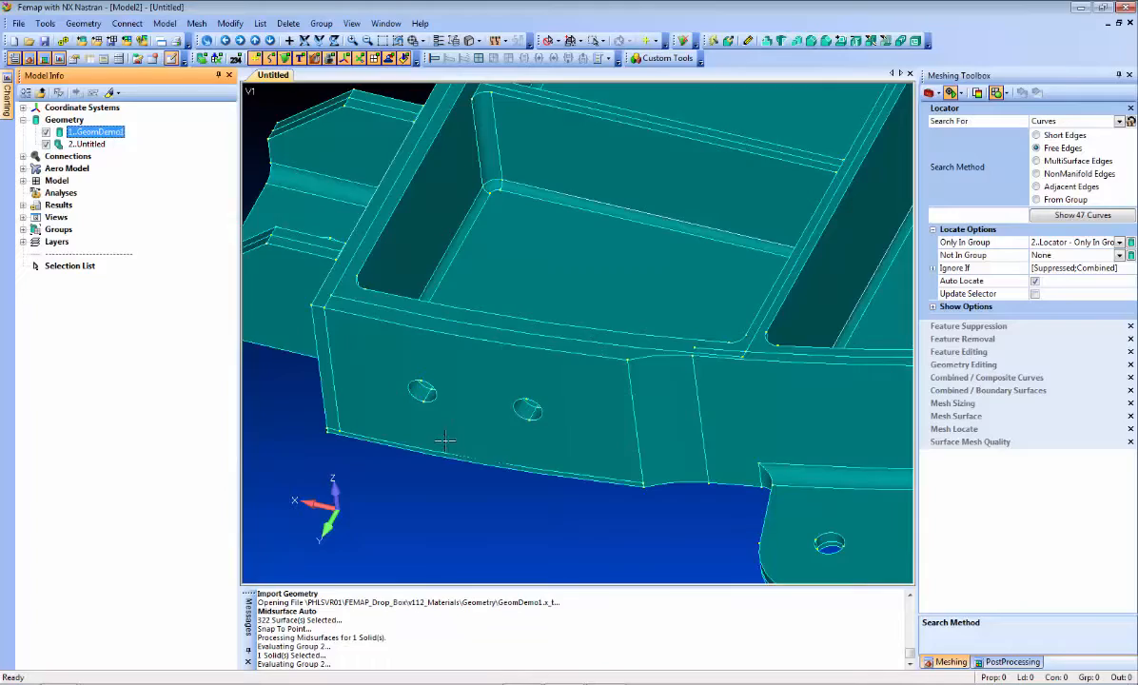
left_click(46, 132)
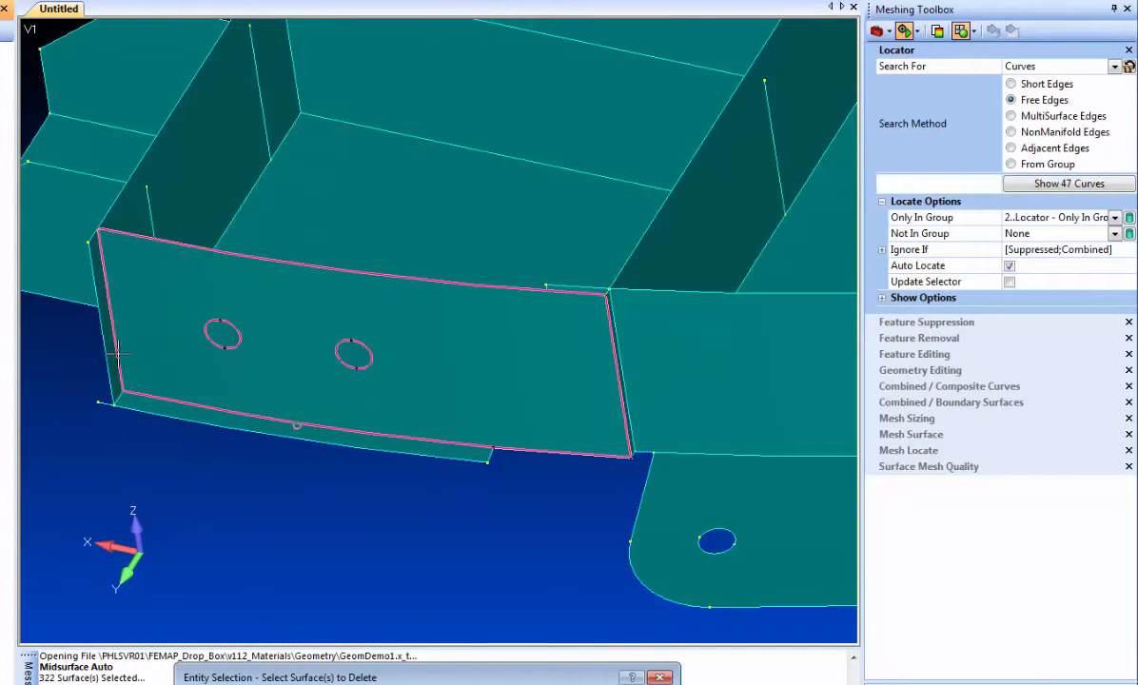
Delete the narrow excess surfaces along the lower edge and outer end of the two-hole flange
double_click(108, 336)
key("Return")
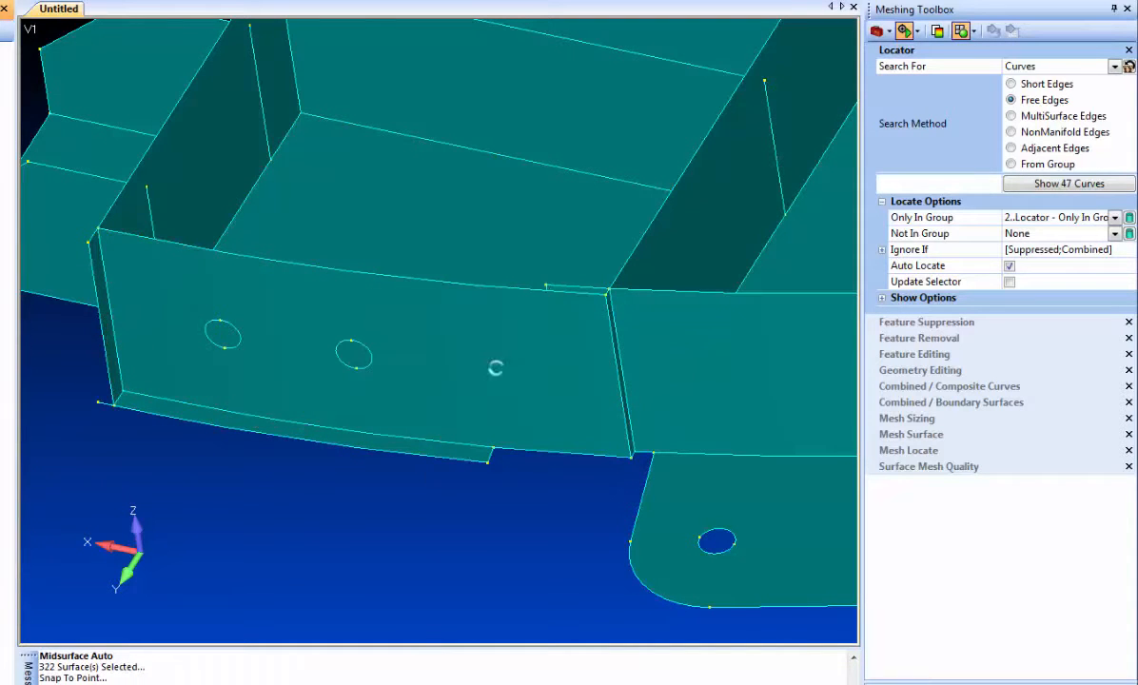
Split the two-hole flange surface with the Project Curve operation, imprinting the end edge of the short overlapping surface behind it
middle_click_drag(468, 454, 390, 430)
scroll(469, 453, "up", 2)
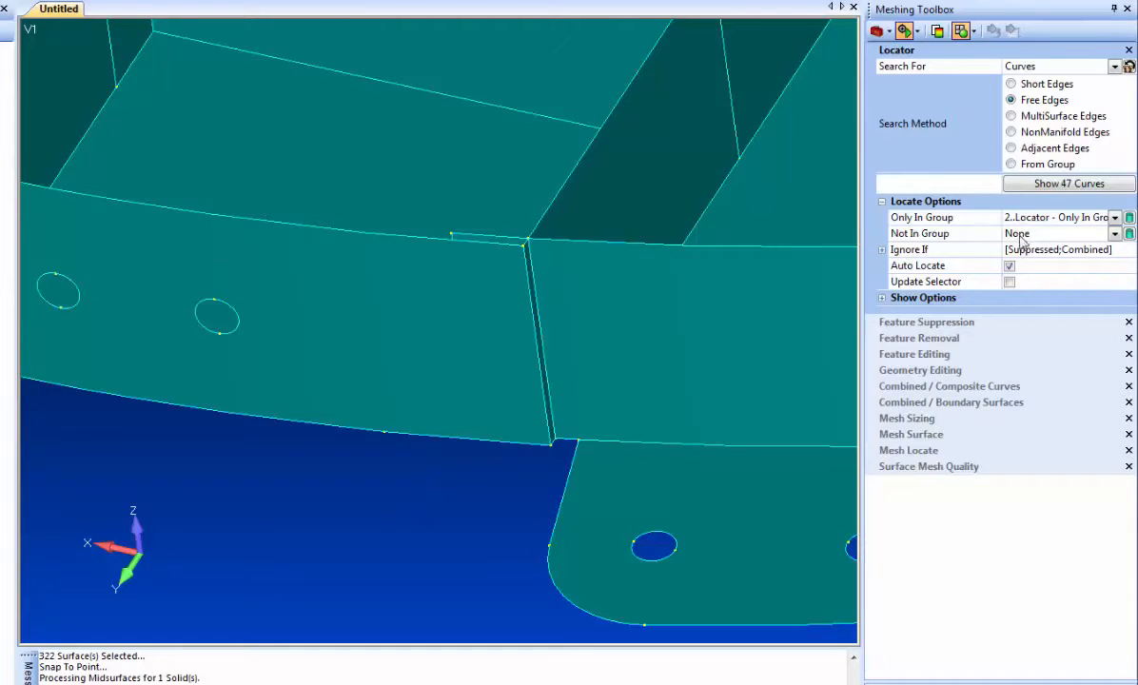
left_click(928, 370)
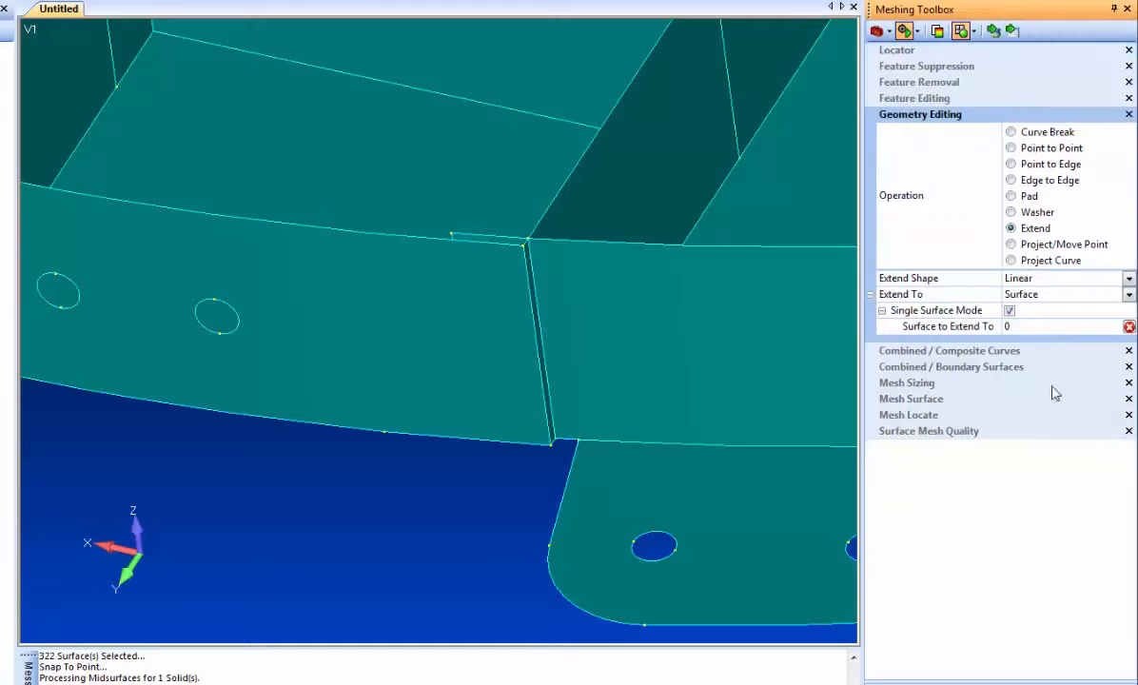
left_click(1037, 260)
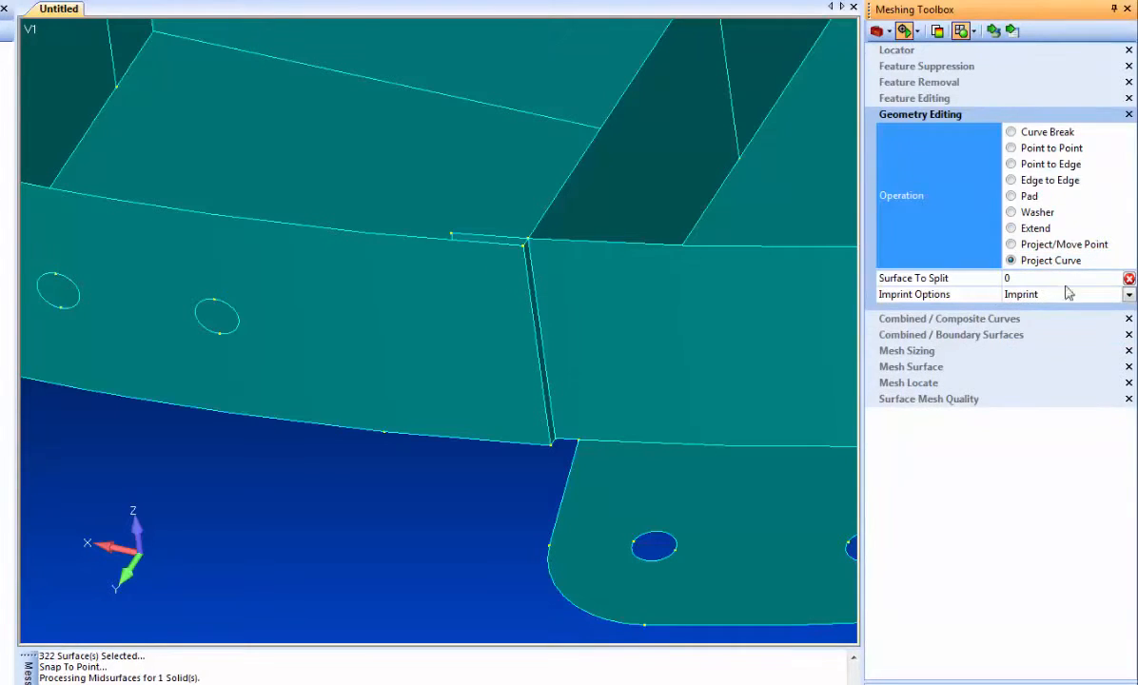
left_click(994, 32)
left_click(441, 308)
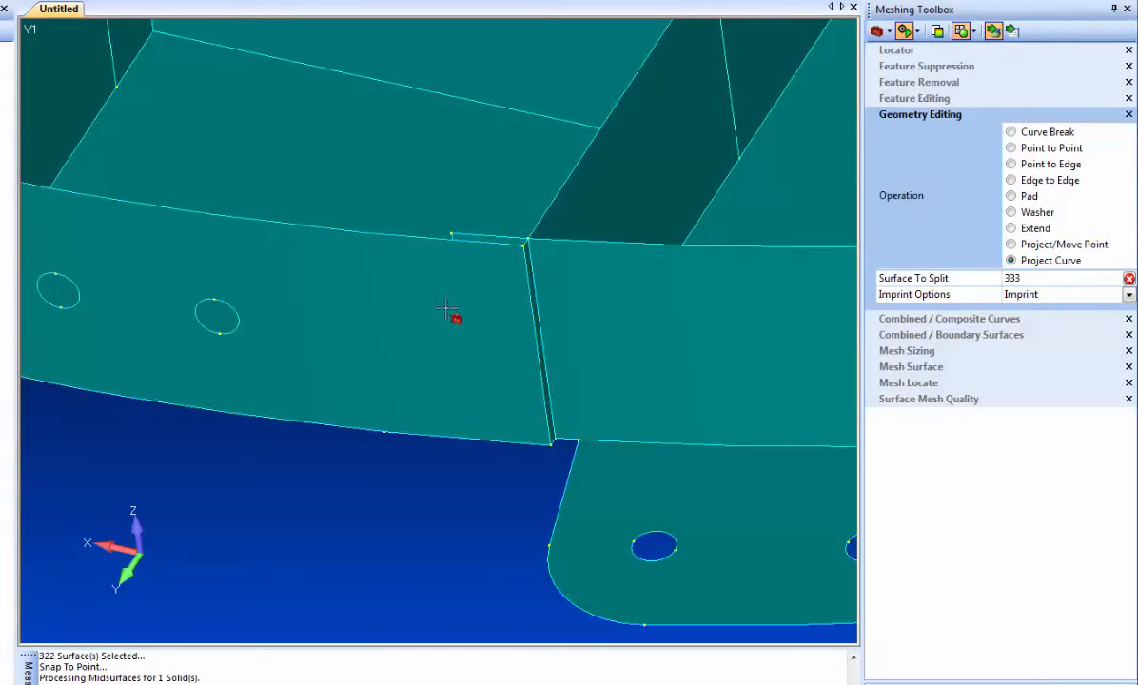
left_click(457, 307)
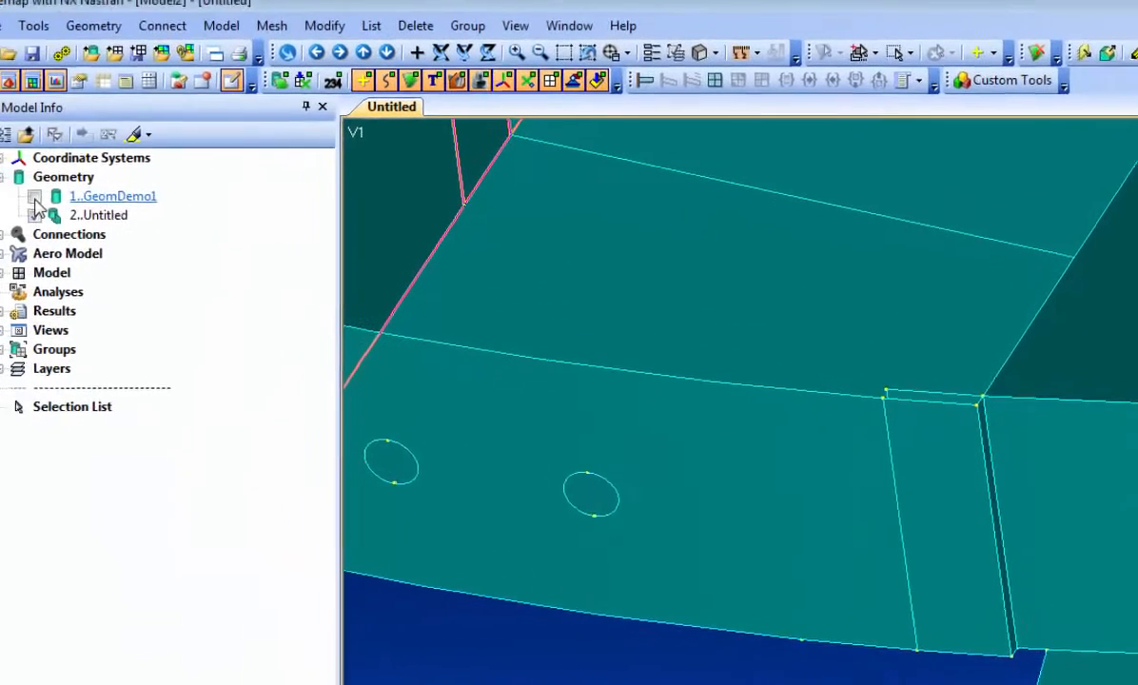
Display the GeomDemo1 solid with its surfaces hidden so its edges overlay the midsurface model
left_click(34, 198)
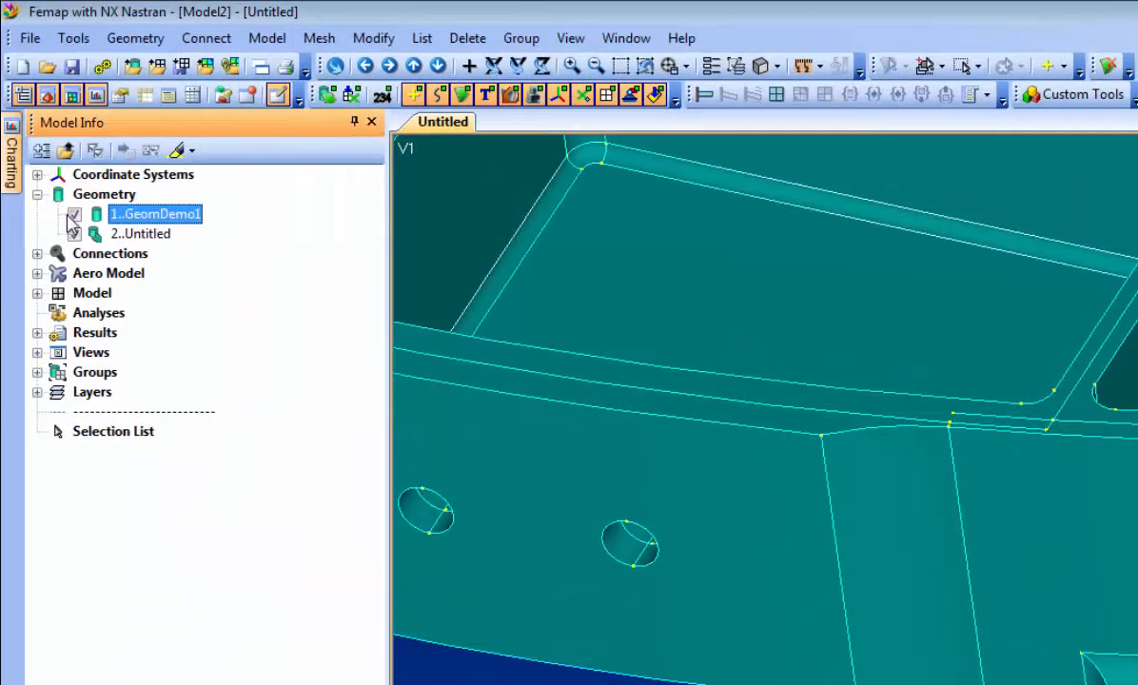
right_click(70, 214)
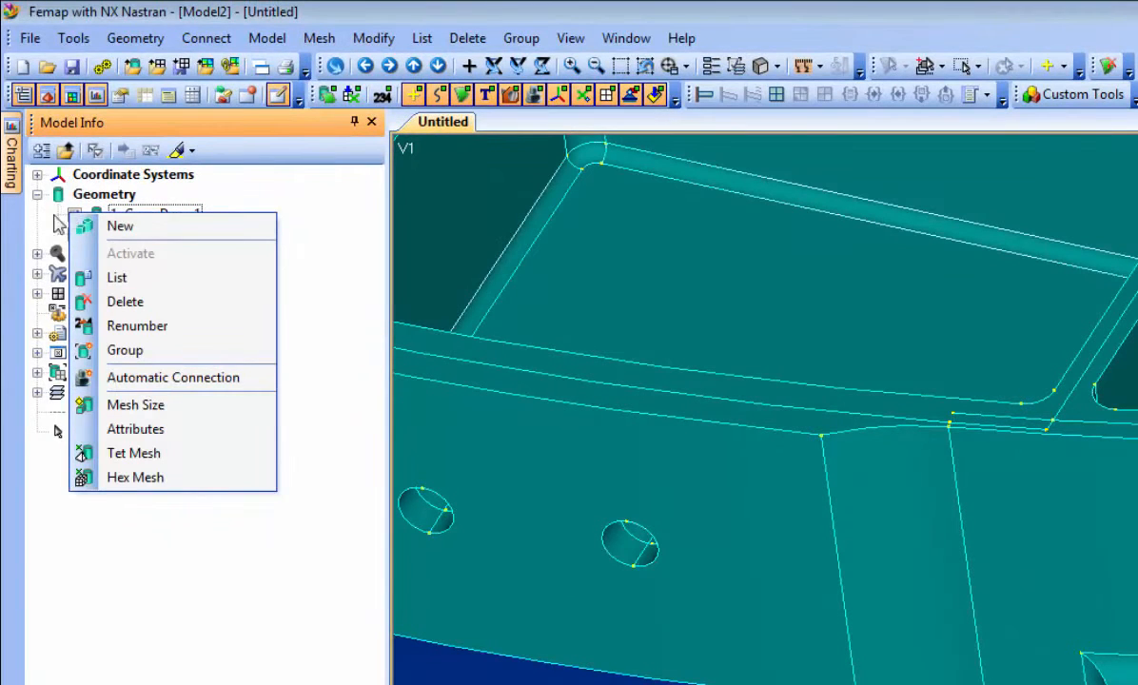
left_click(298, 220)
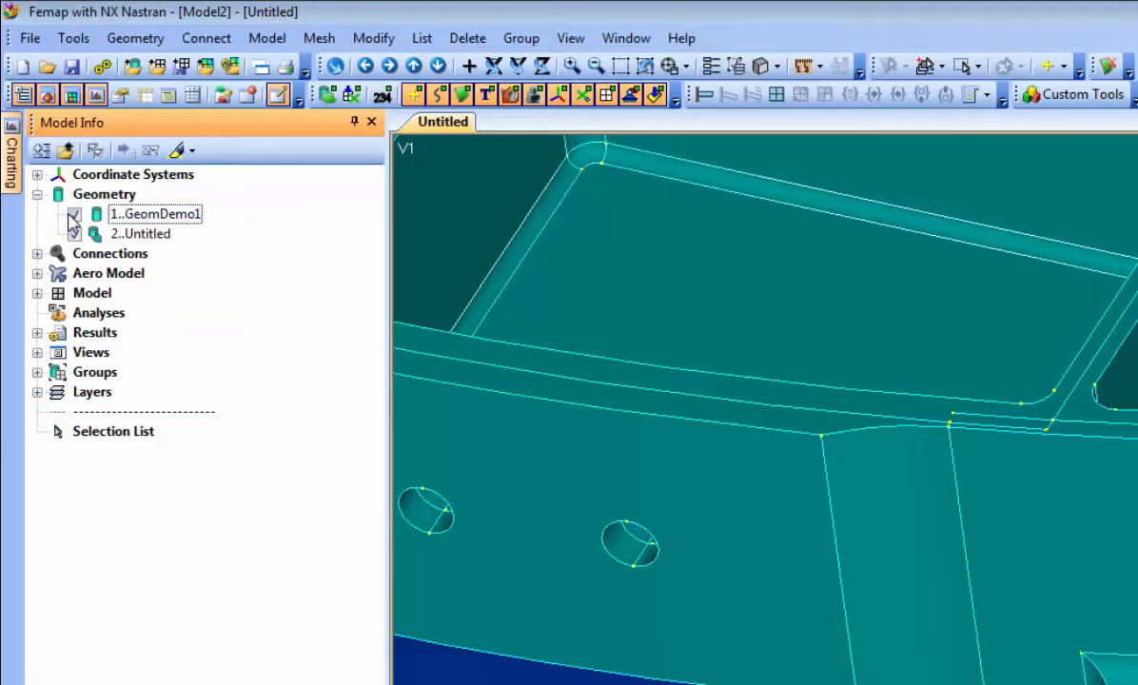
right_click(71, 215)
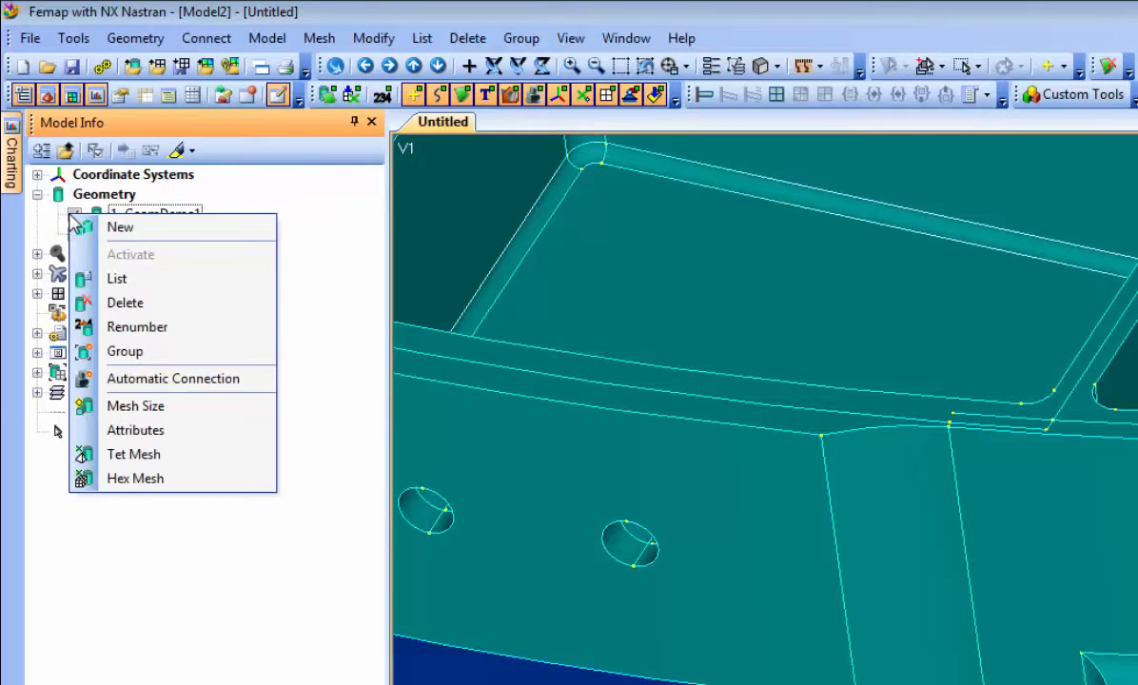
left_click(237, 198)
right_click(152, 216)
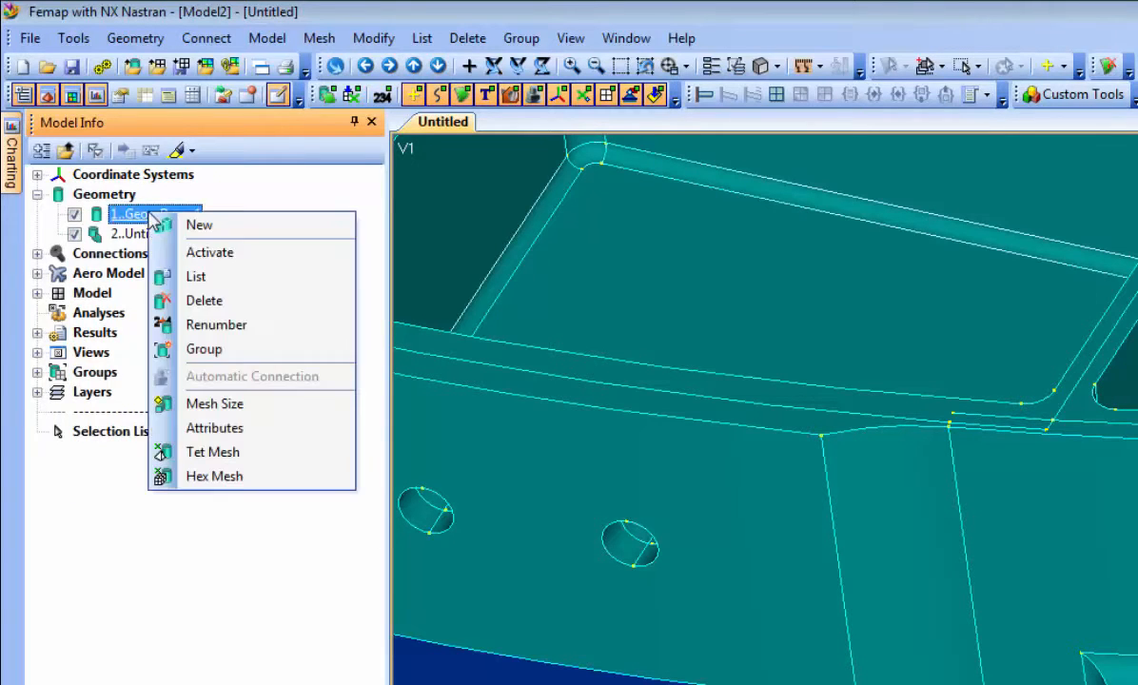
right_click(74, 215)
left_click(138, 401)
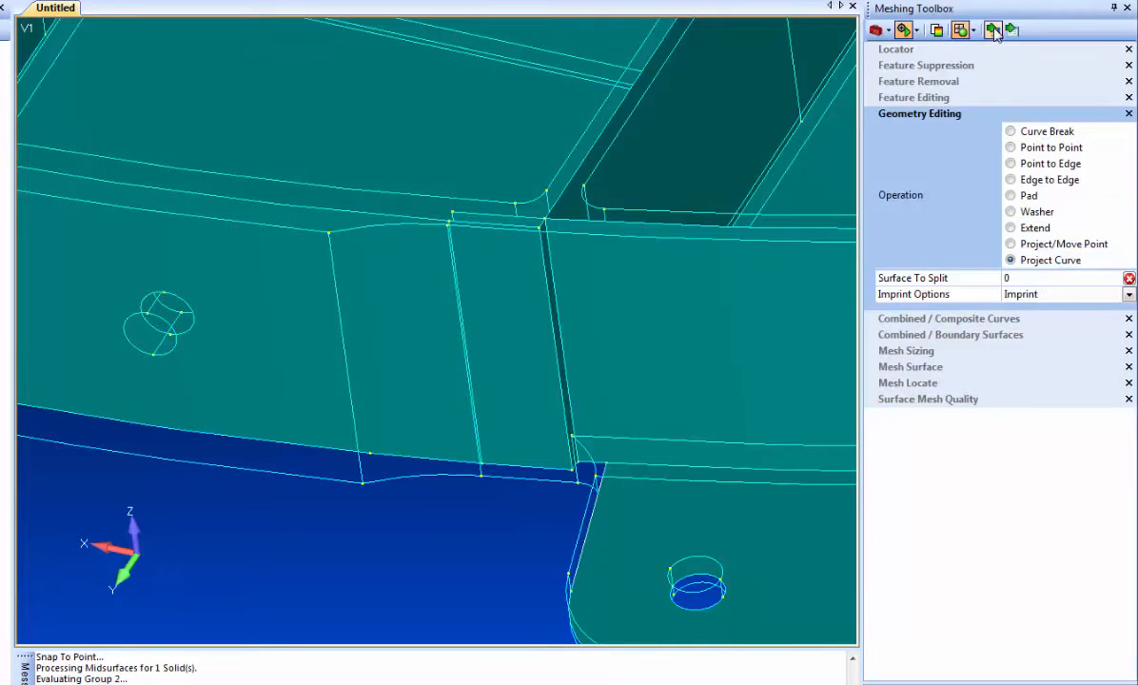
Imprint the solid's vertical edge at the start of the thickness transition onto the two-hole flange surface
left_click(300, 263)
left_click(346, 326)
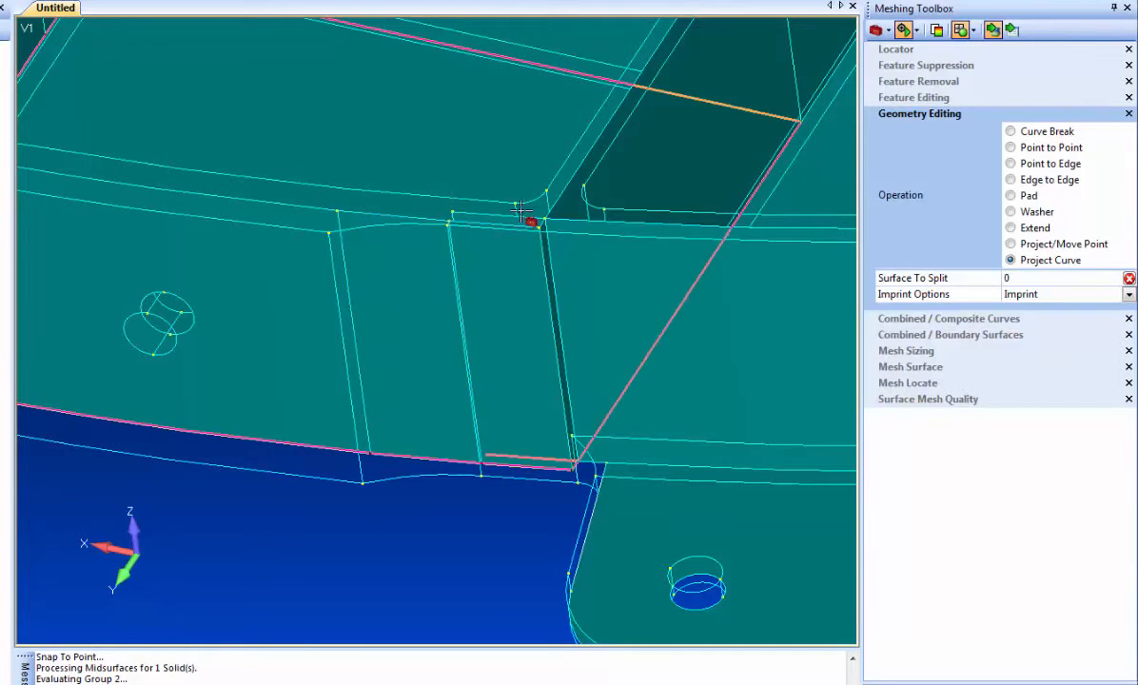
Delete the flange's overlapping end segment and the narrow connecting surface beside it, turning off further delete confirmations
middle_click_drag(348, 460, 364, 477)
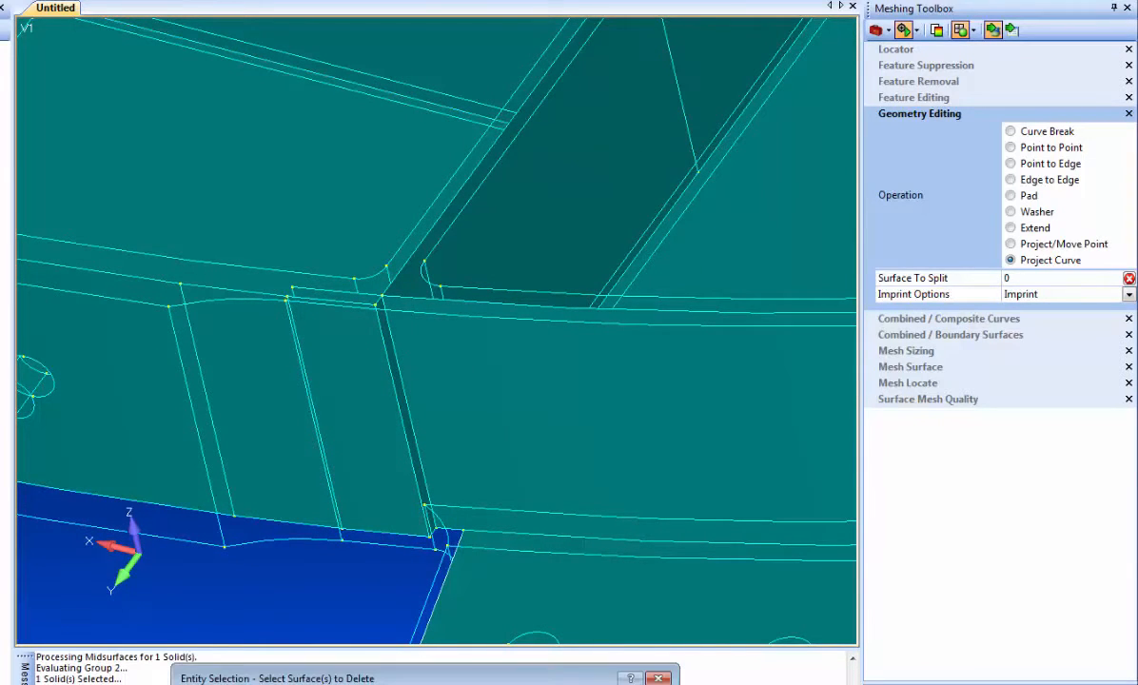
left_click(382, 406)
double_click(401, 391)
left_click(337, 394)
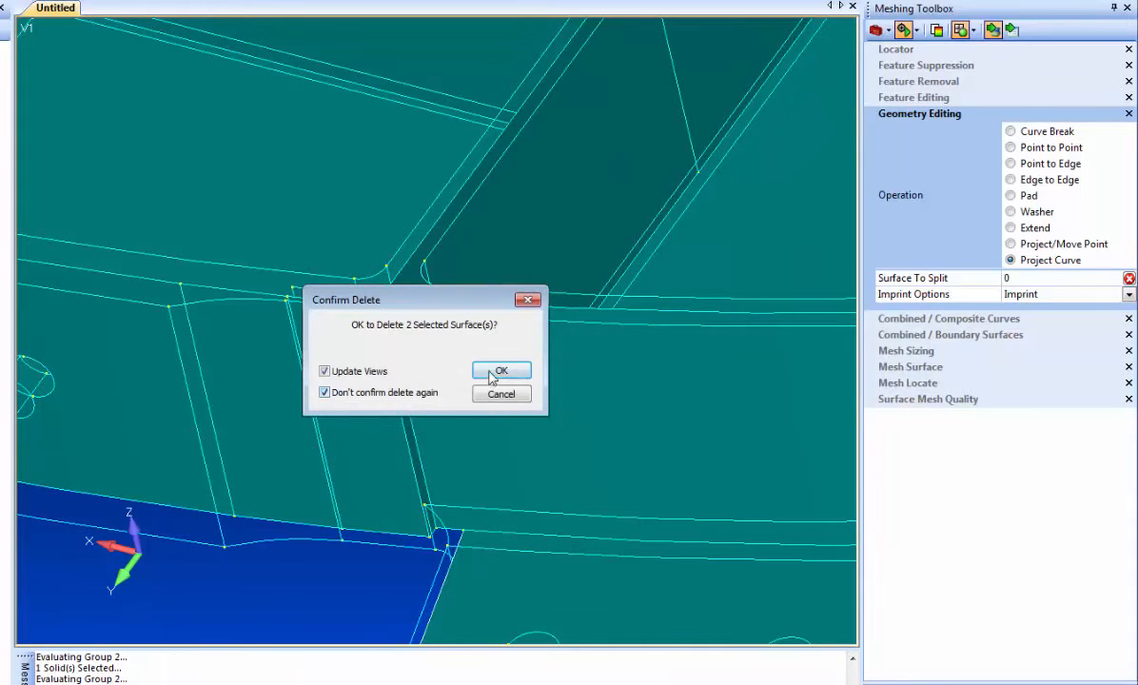
left_click(499, 371)
Use Project/Move Point to snap the upper and lower corners of the flange edge onto the matching points of the offset surface
middle_click_drag(279, 425, 332, 311)
scroll(276, 440, "up", 3)
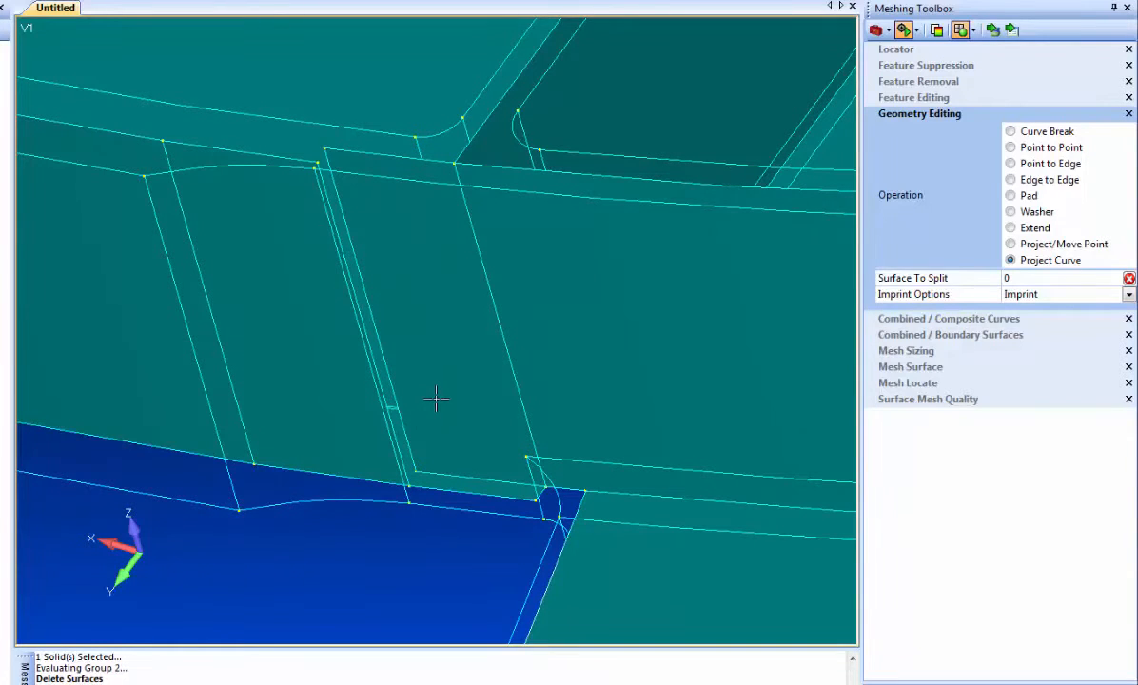
left_click(1011, 244)
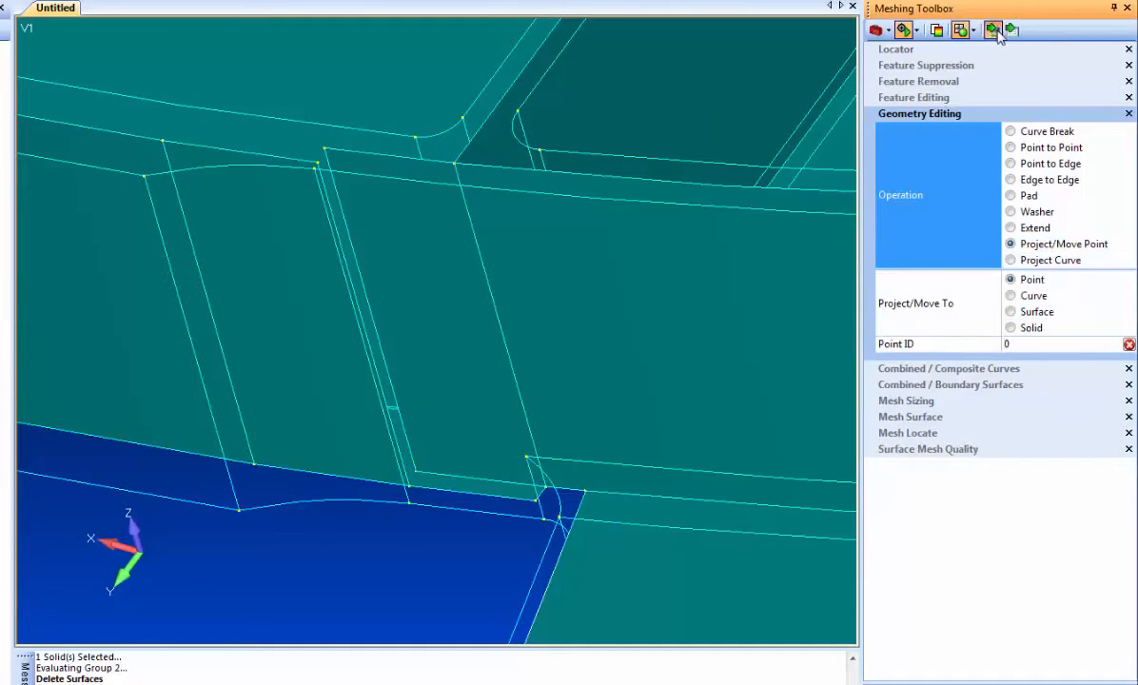
left_click(325, 151)
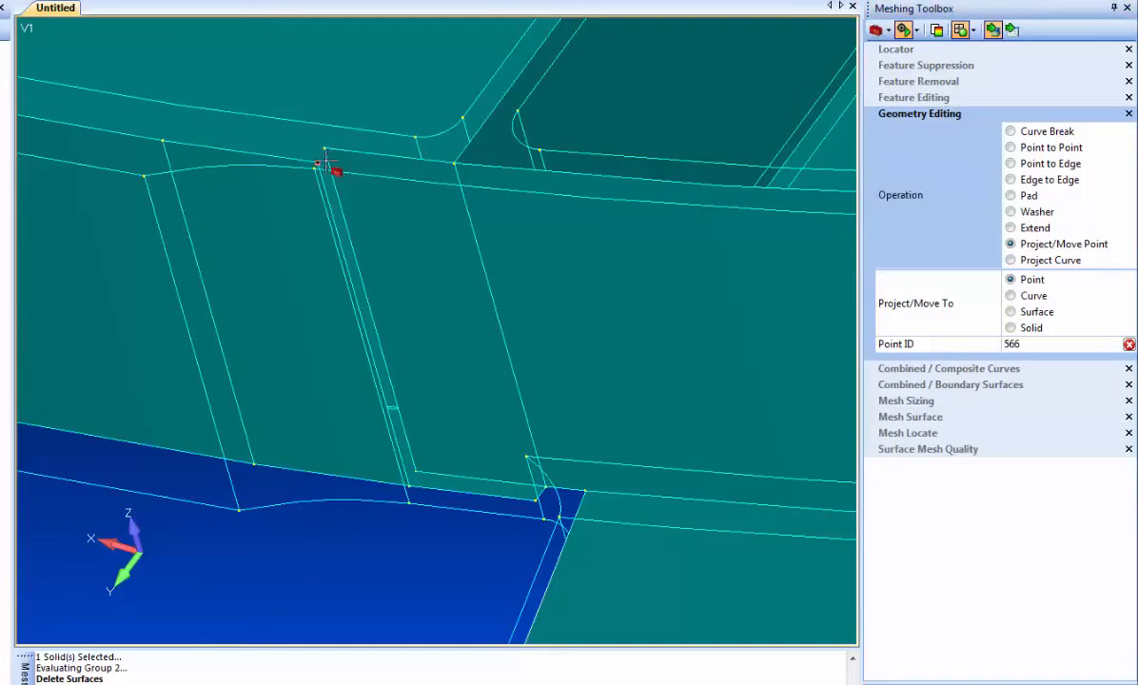
left_click(411, 487)
left_click(411, 486)
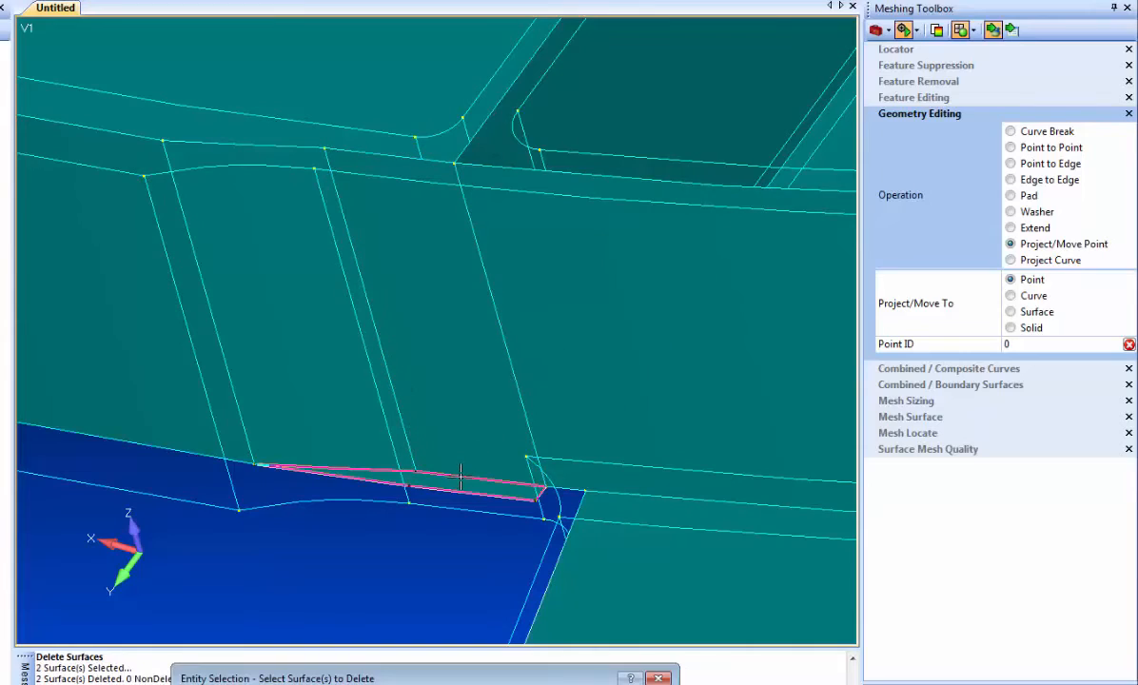
Delete the leftover thin surface under the flange transition and inspect the joined flange from above
left_click(460, 476)
key("Return")
scroll(403, 483, "down", 6)
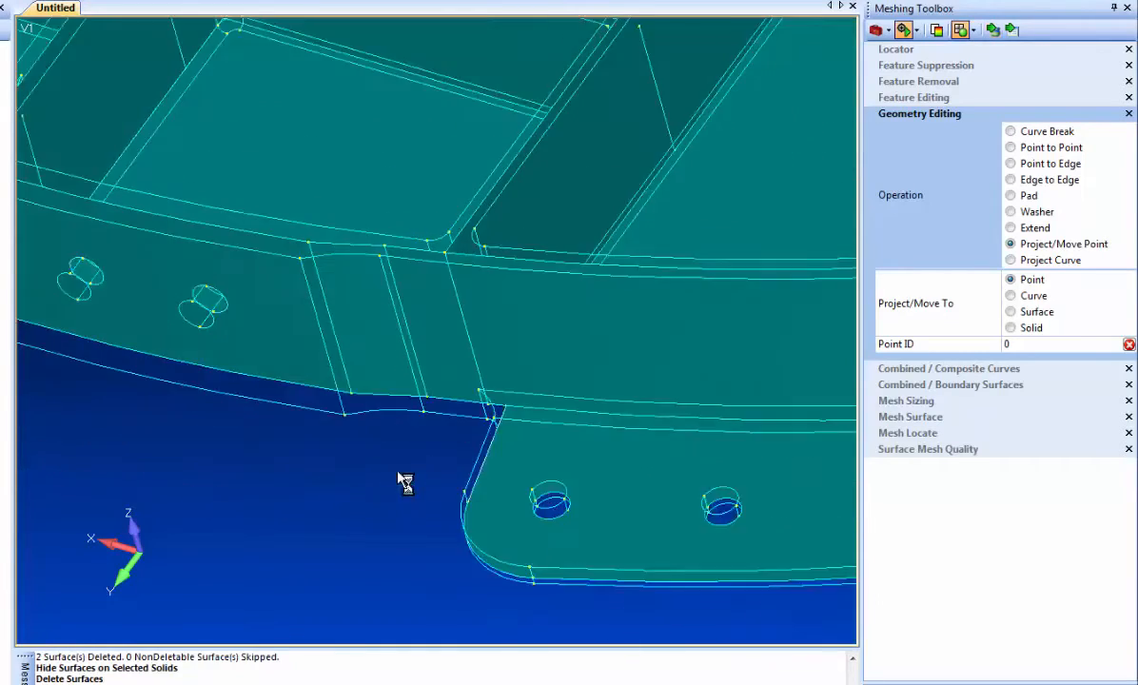
middle_click_drag(339, 288, 363, 202)
scroll(349, 398, "up", 6)
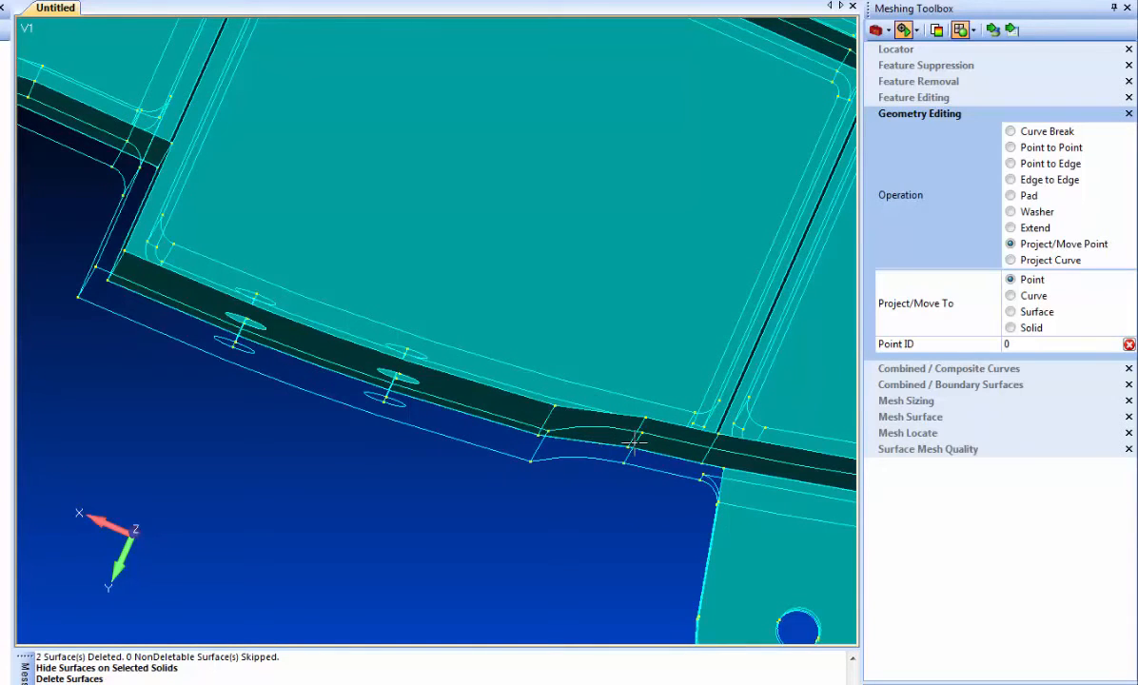
Project the straight outer edge onto the bolt-hole flange surface at its notched rounded corner, using the Imprint, Extend, Clean option
scroll(599, 452, "down", 6)
middle_click_drag(475, 483, 667, 479)
scroll(599, 466, "down", 5)
middle_click_drag(581, 424, 523, 427)
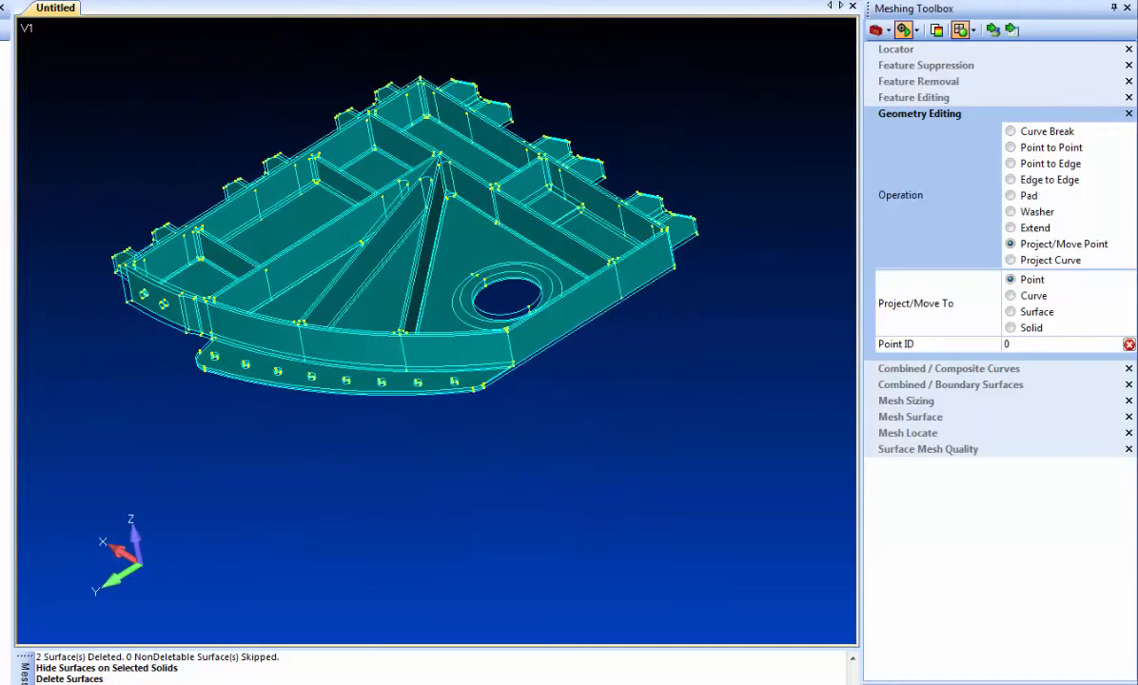
scroll(487, 378, "up", 5)
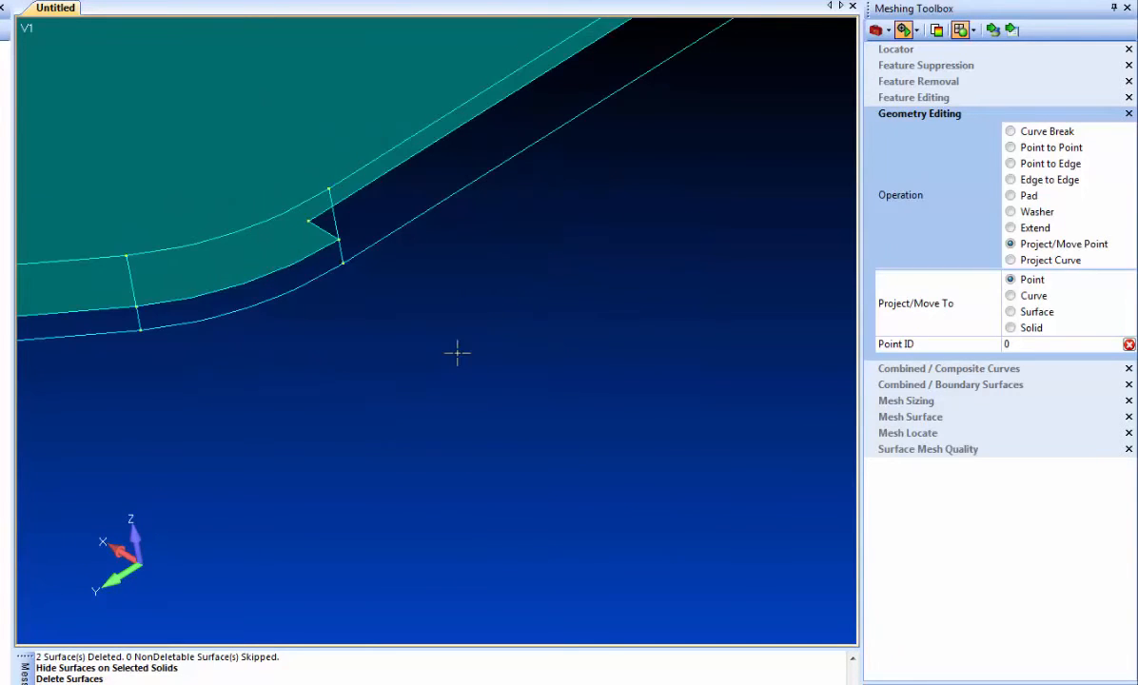
scroll(461, 342, "down", 3)
scroll(588, 413, "up", 3)
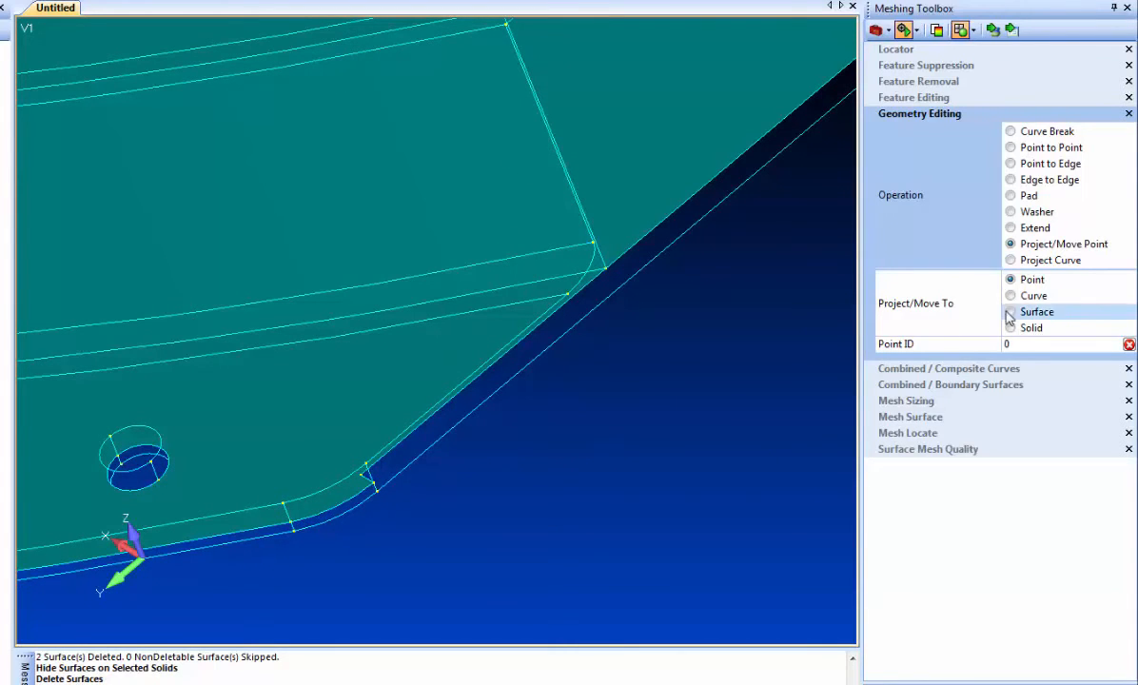
left_click(1037, 260)
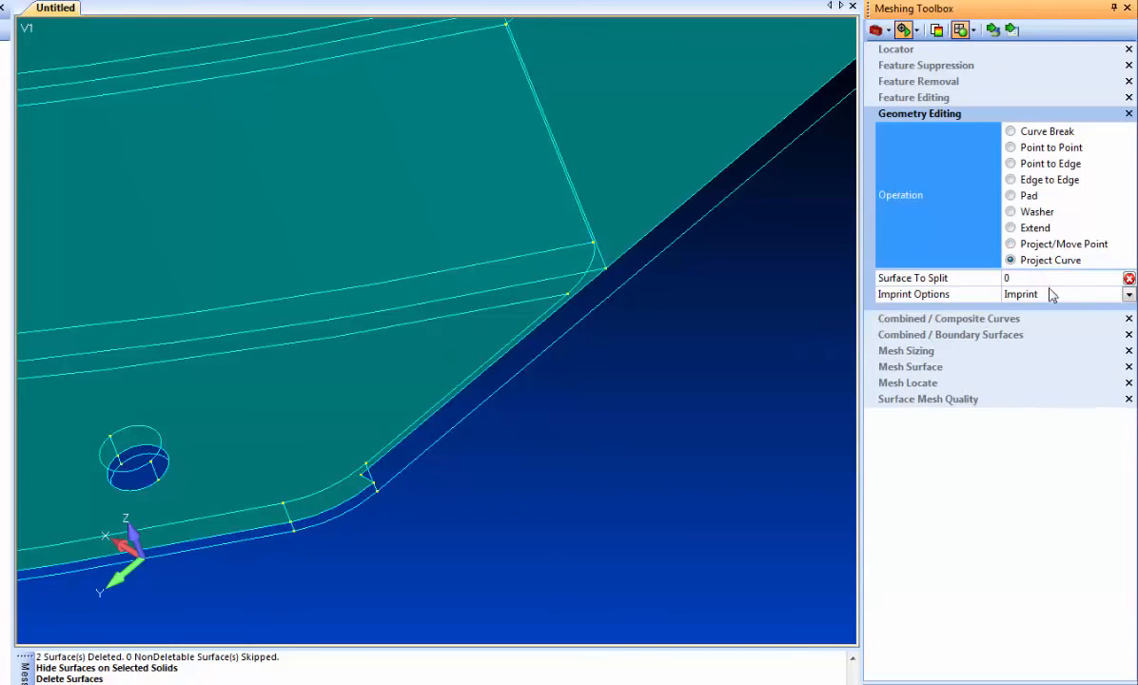
left_click(1128, 296)
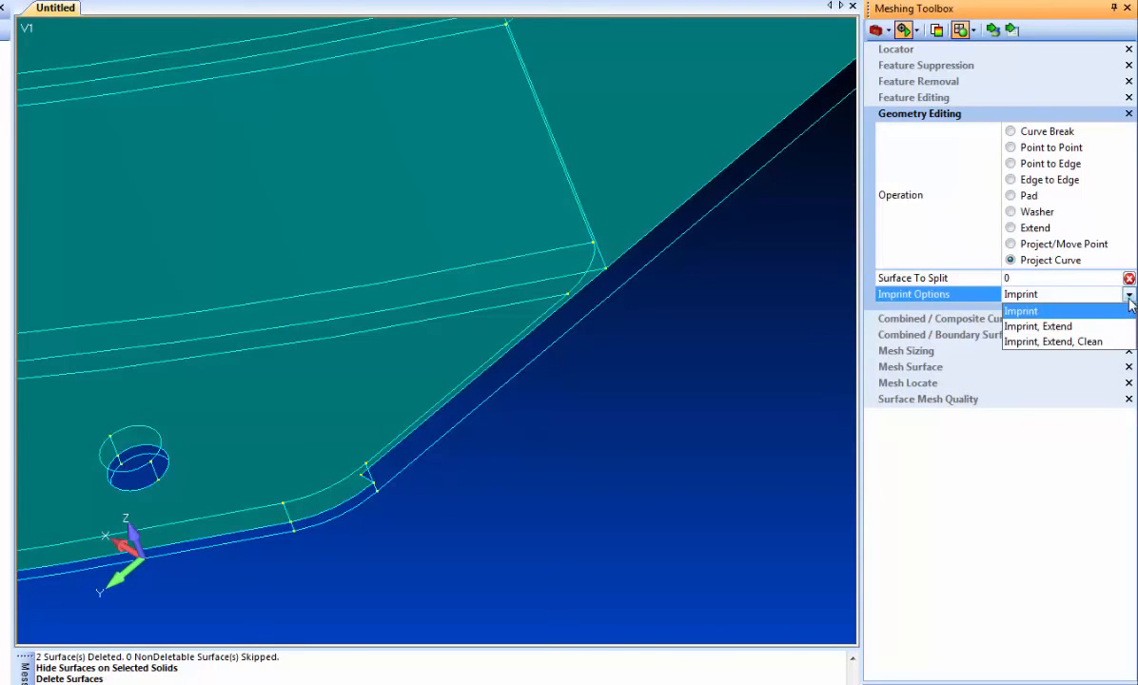
left_click(1056, 342)
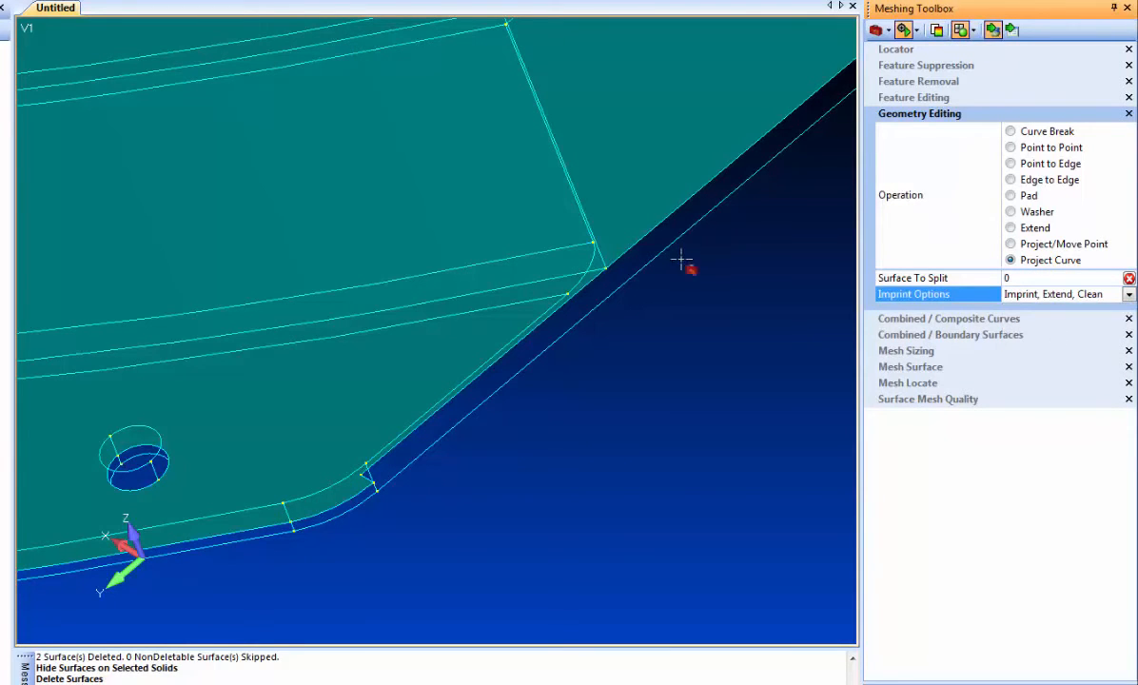
left_click(432, 401)
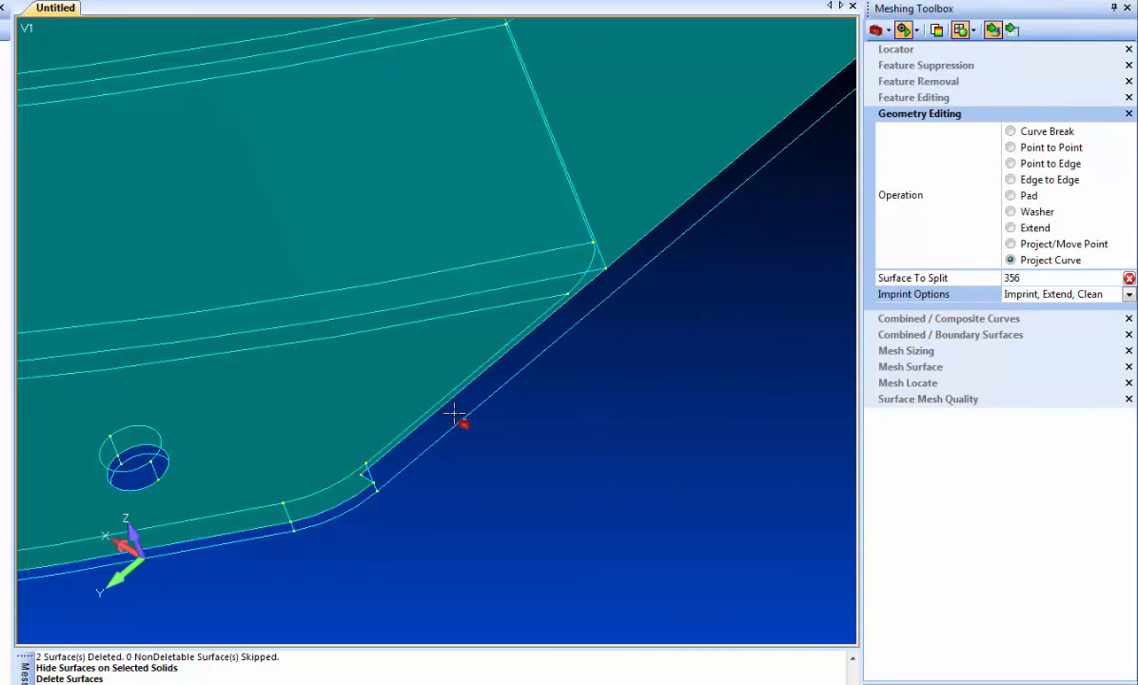
left_click(454, 410)
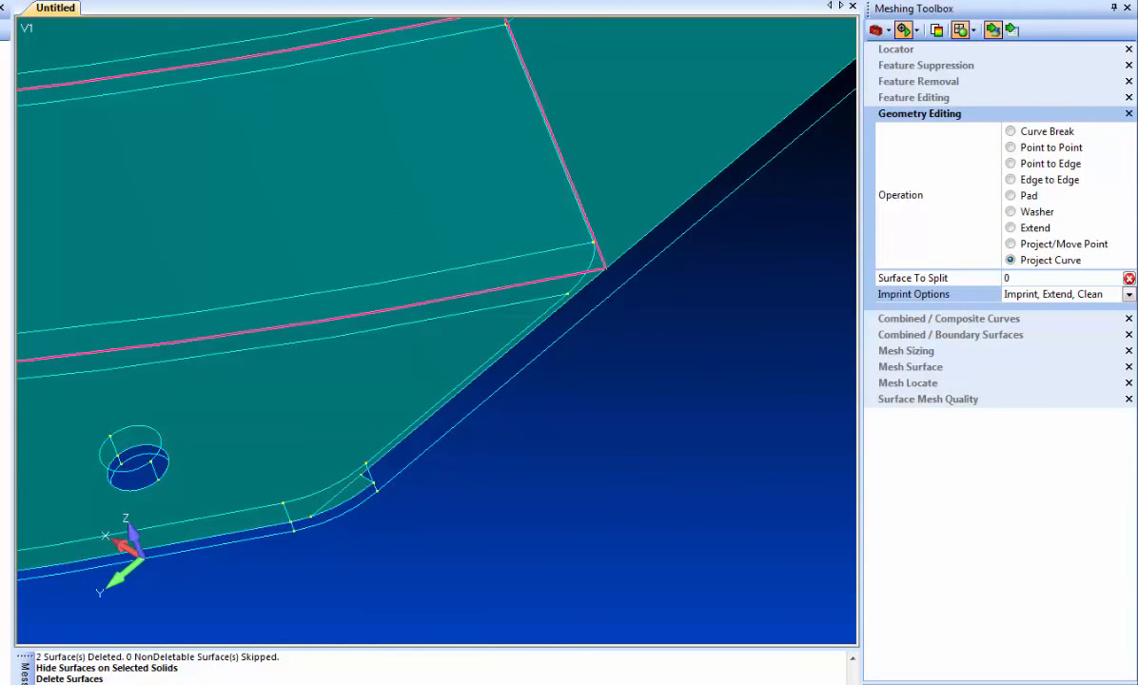
Delete the small sliver surface cut off at the rounded corner of the bolt-hole flange
left_click(339, 496)
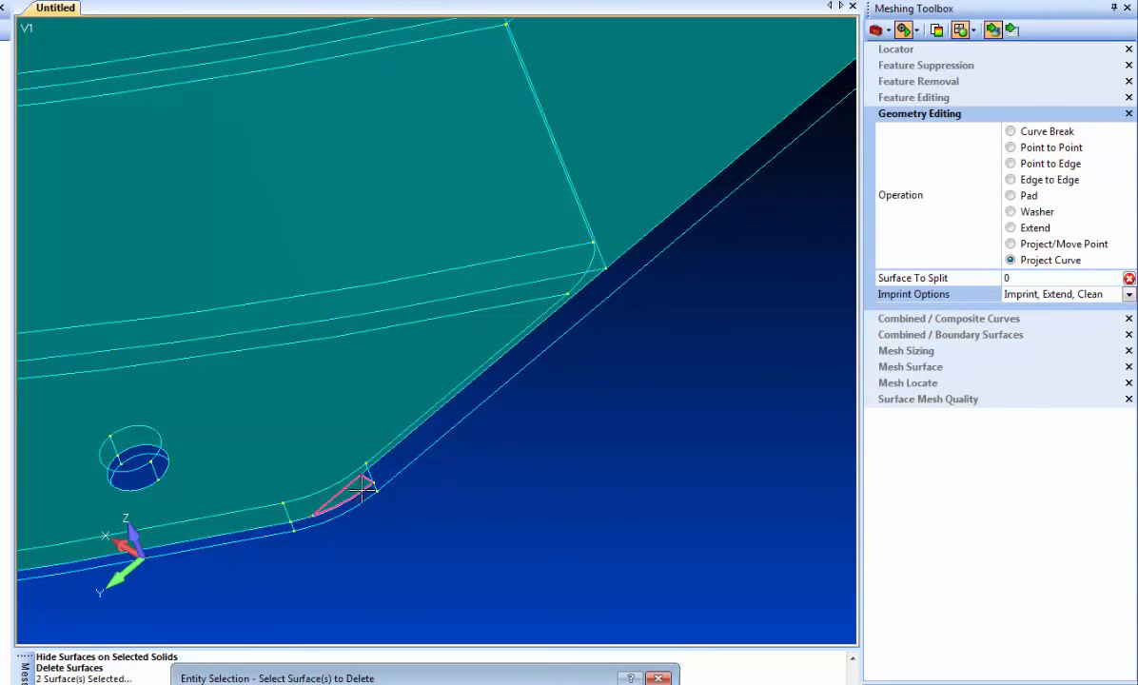
key("Return")
scroll(388, 498, "down", 4)
scroll(388, 498, "down", 4)
middle_click_drag(277, 335, 318, 377)
middle_click_drag(472, 370, 788, 430)
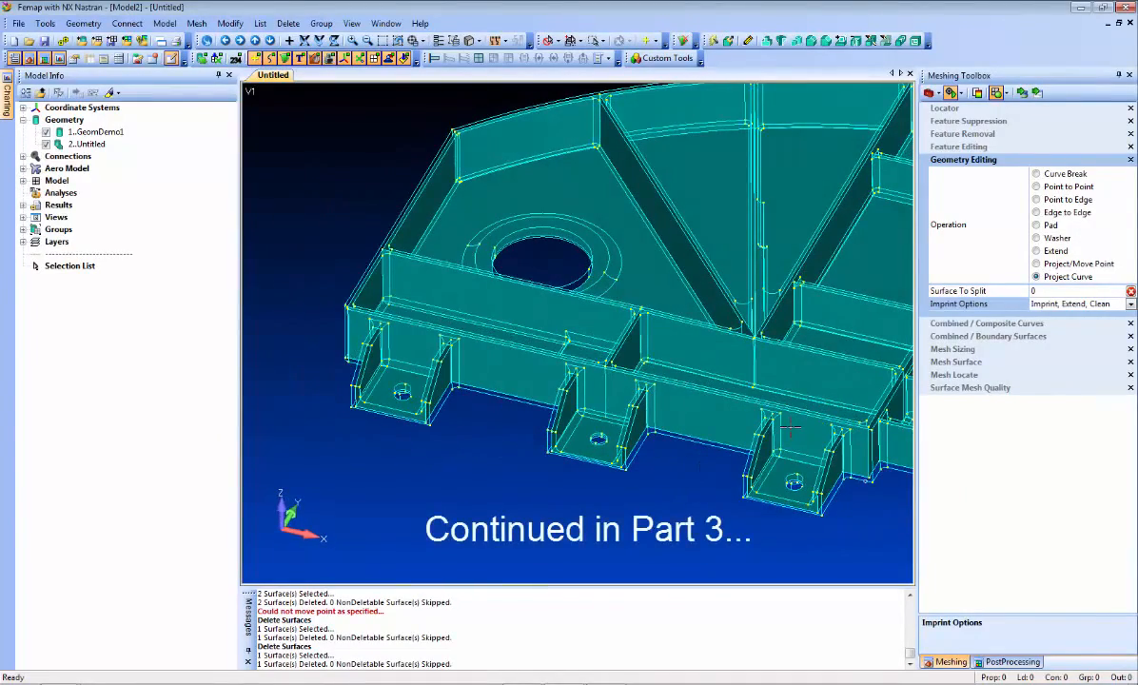